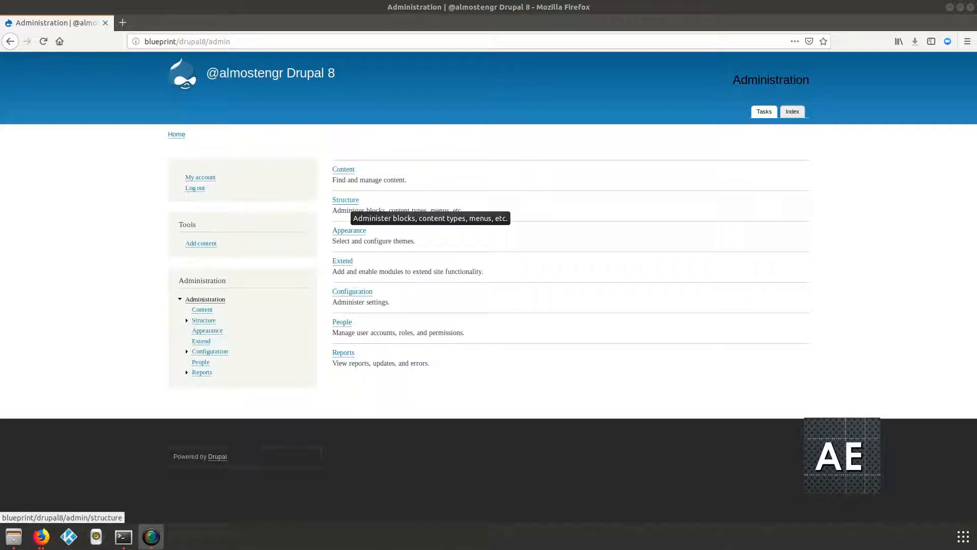
Open the site's Block layout page and look through its regions from the header down to the footer
click(345, 199)
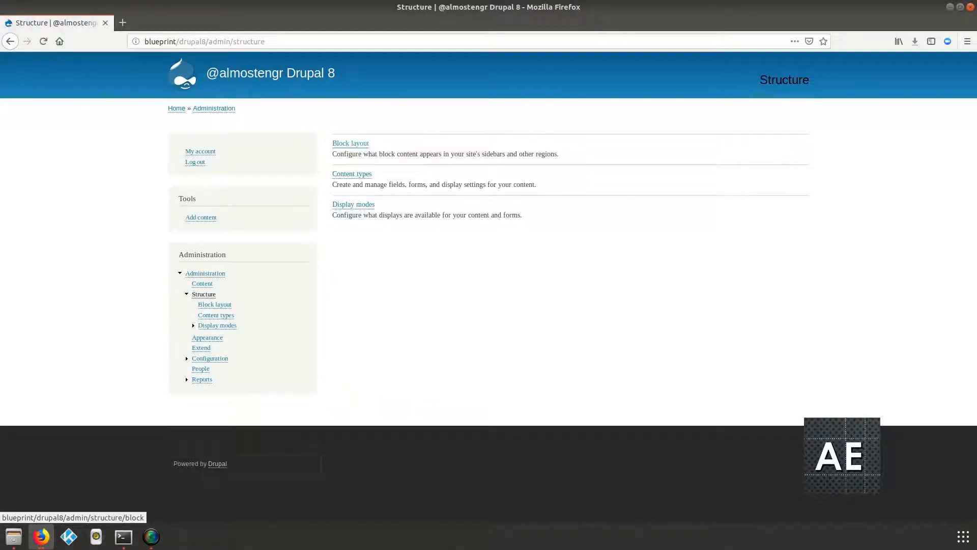
click(351, 144)
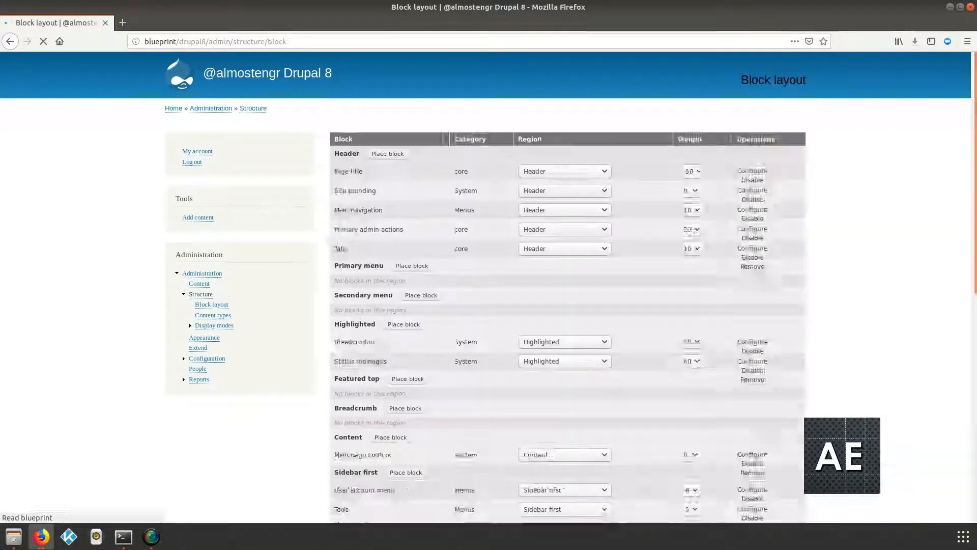
scroll(488, 287, down, 1)
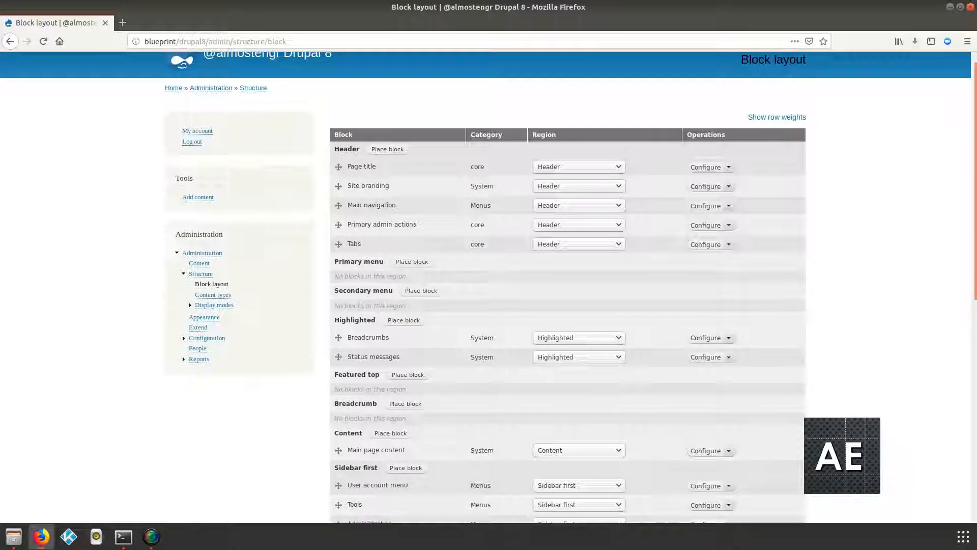
scroll(489, 287, down, 10)
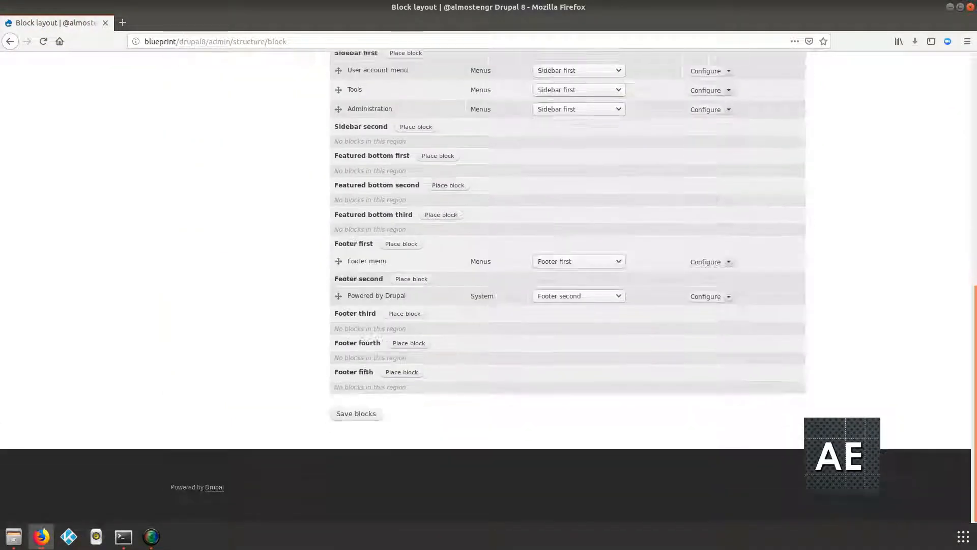
scroll(388, 169, up, 10)
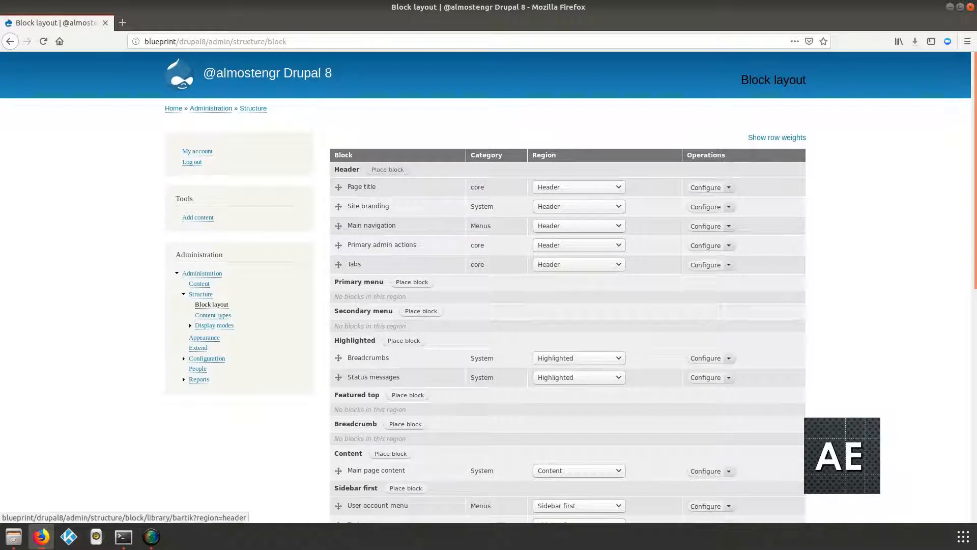
View the blocks available for the Header region, close the list without placing any, and review the region list
click(387, 170)
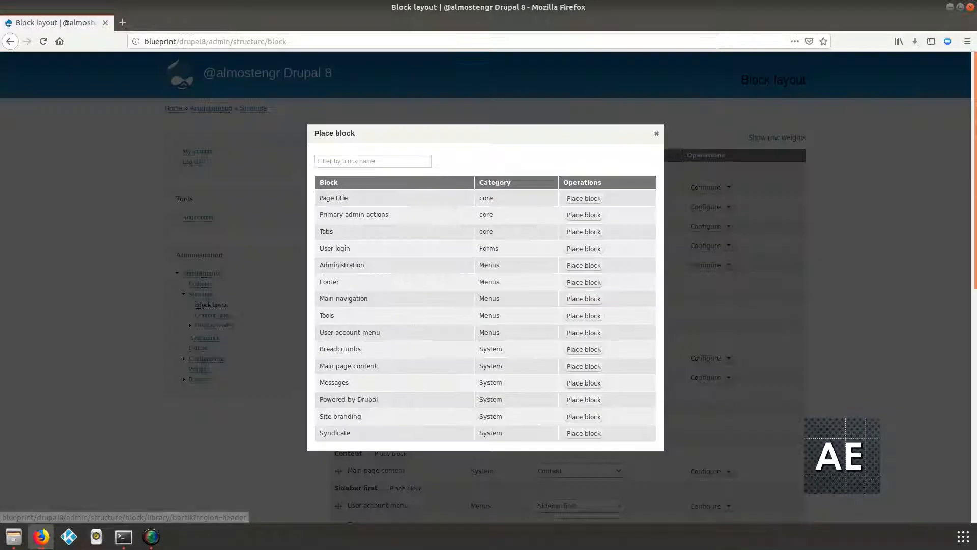
scroll(387, 169, down, 4)
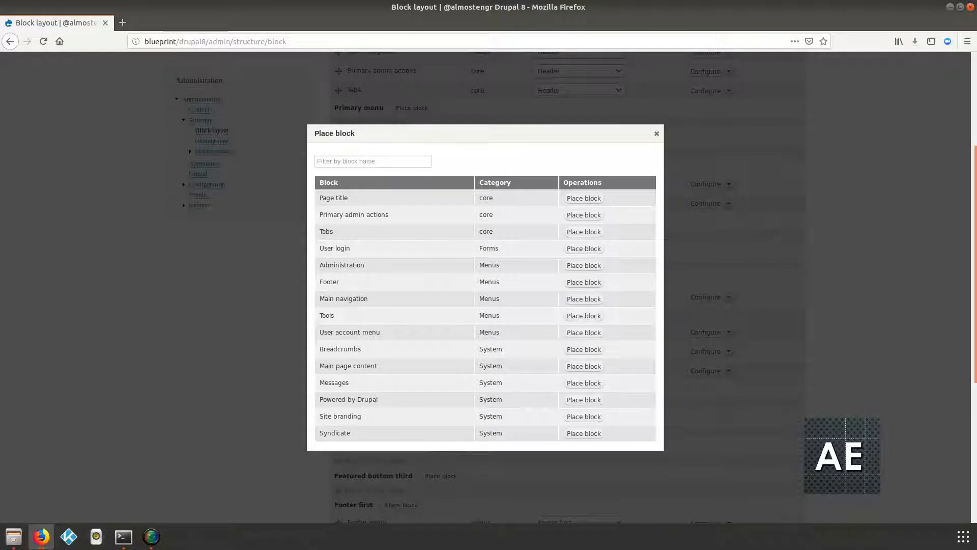
key(Escape)
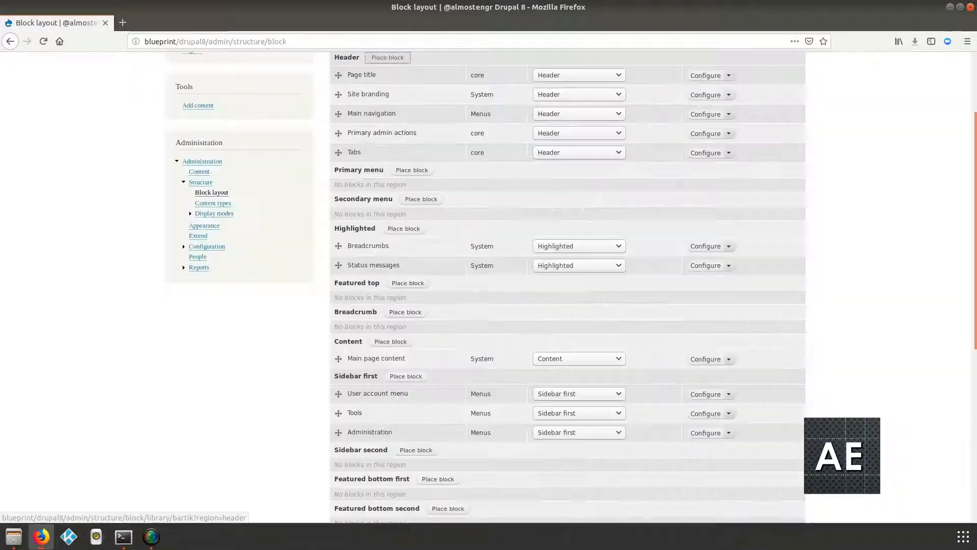
scroll(387, 169, down, 10)
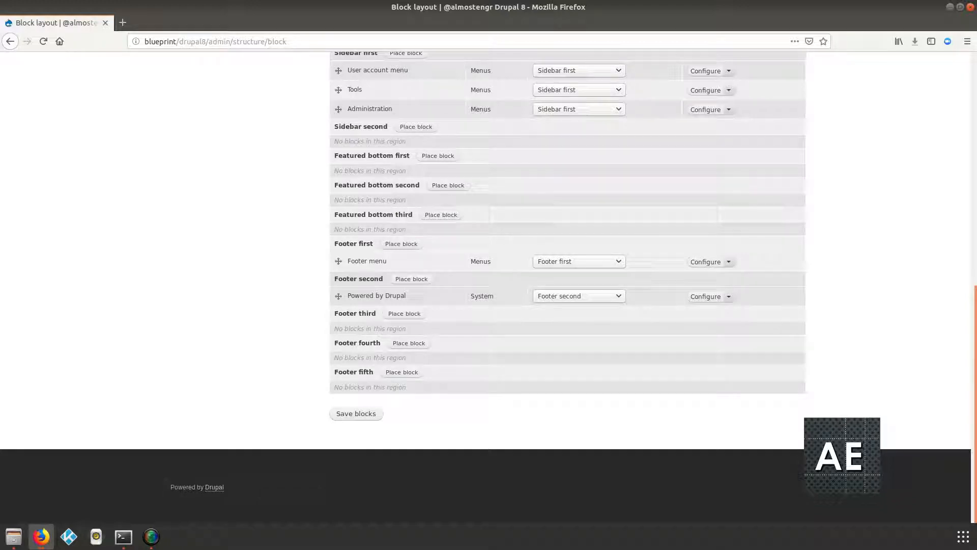
scroll(567, 285, up, 7)
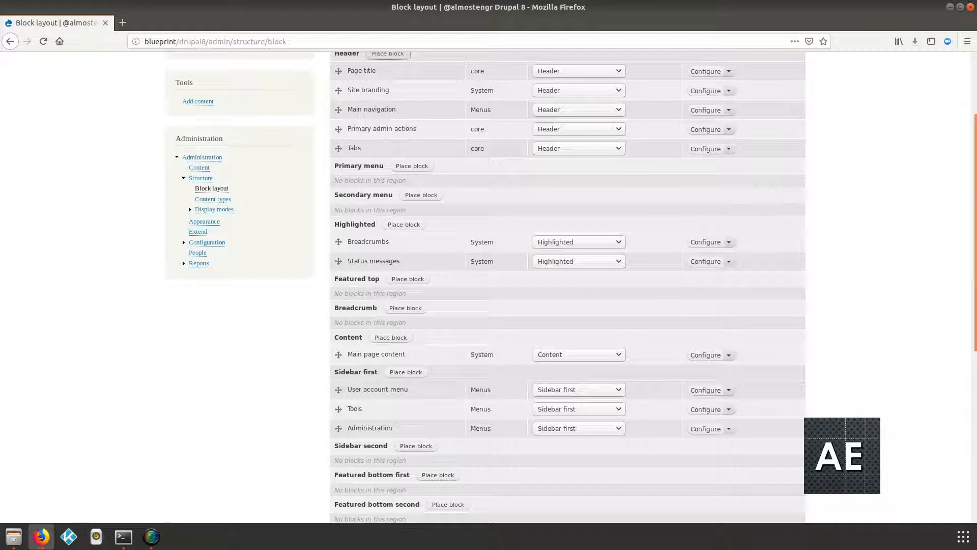
scroll(568, 285, down, 7)
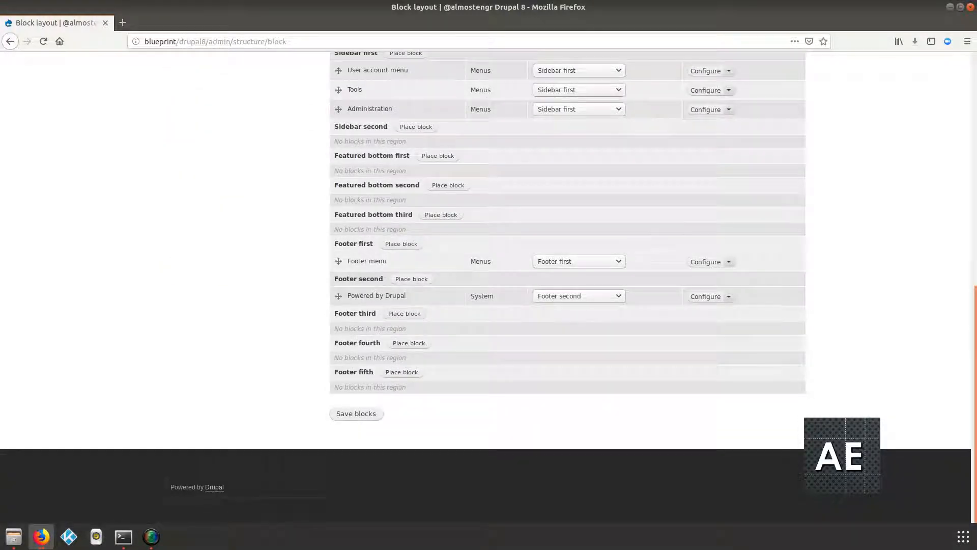
Move the Powered by Drupal block from Footer second to the Sidebar first region and save the blocks
click(579, 296)
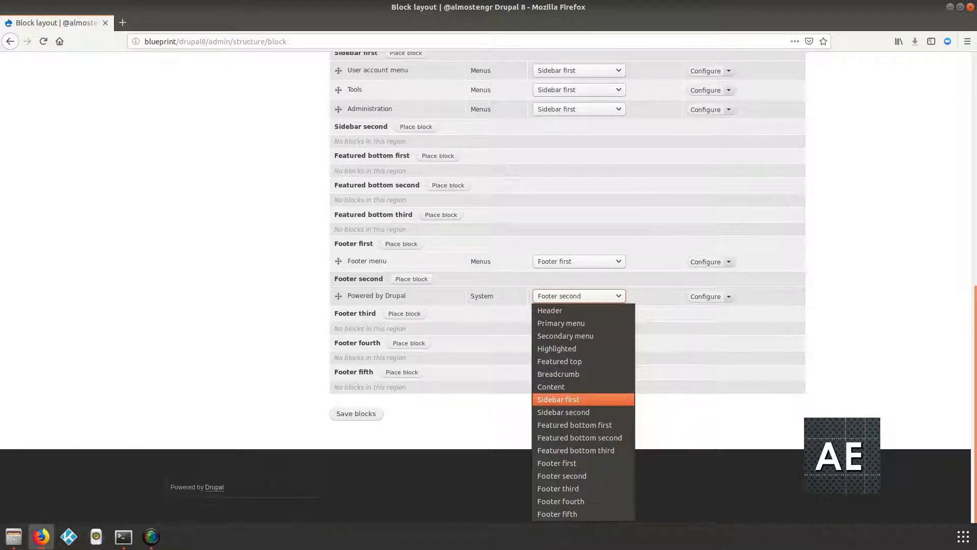
click(558, 399)
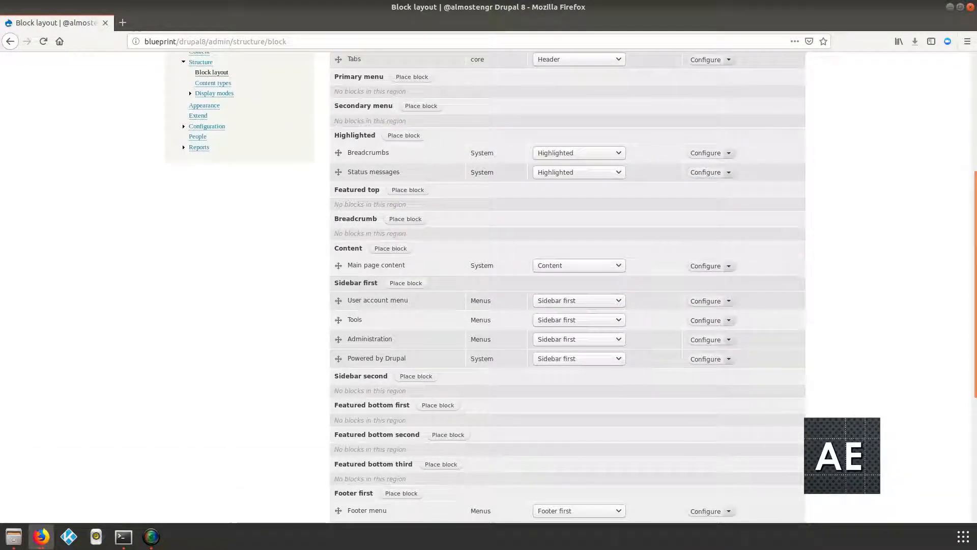
drag(406, 359, 365, 358)
scroll(366, 359, down, 5)
click(356, 413)
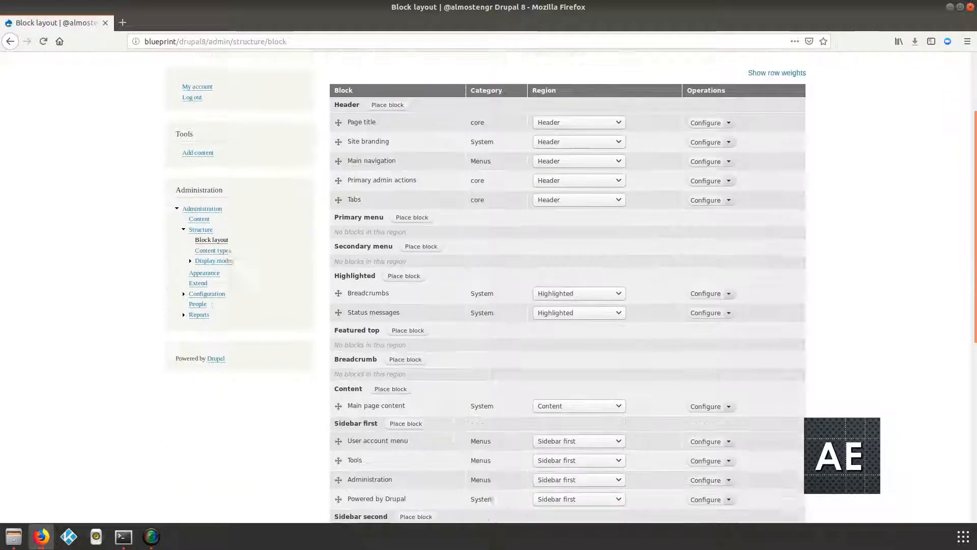
Reassign the Powered by Drupal block from Sidebar first to the Footer first region without saving
scroll(326, 325, down, 1)
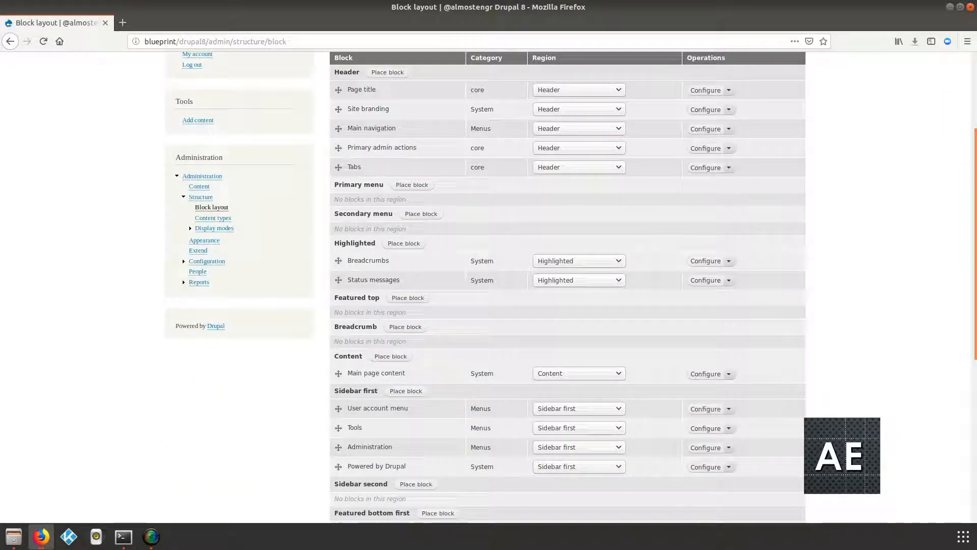
scroll(567, 285, down, 10)
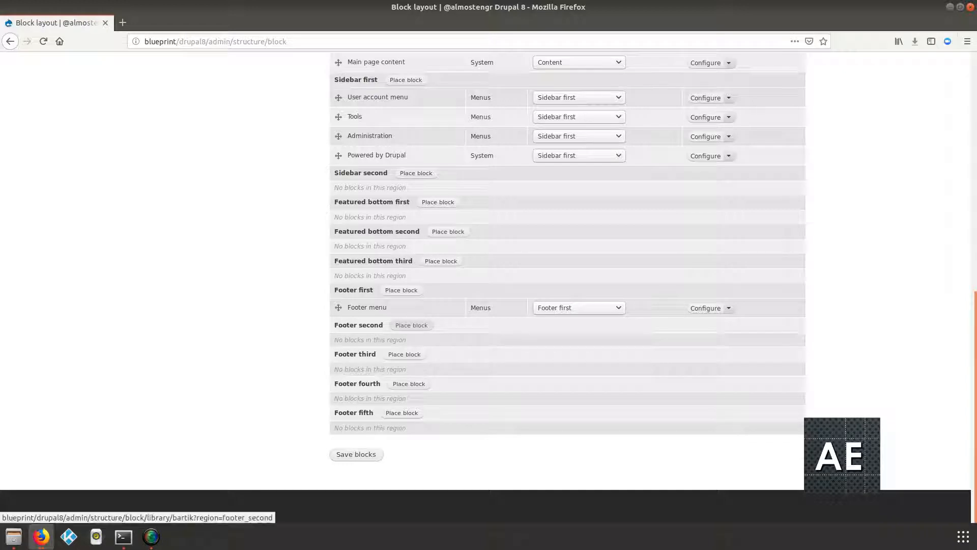
click(578, 156)
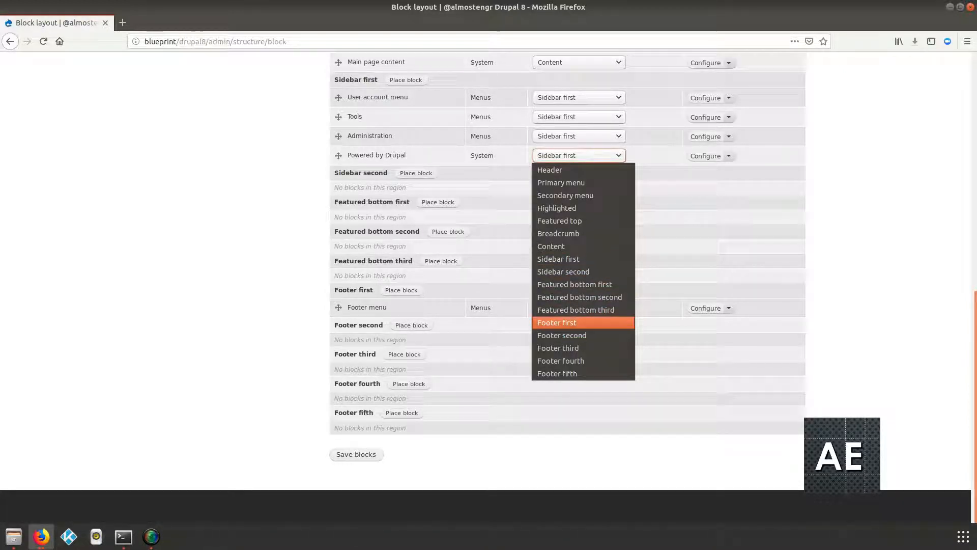
click(580, 323)
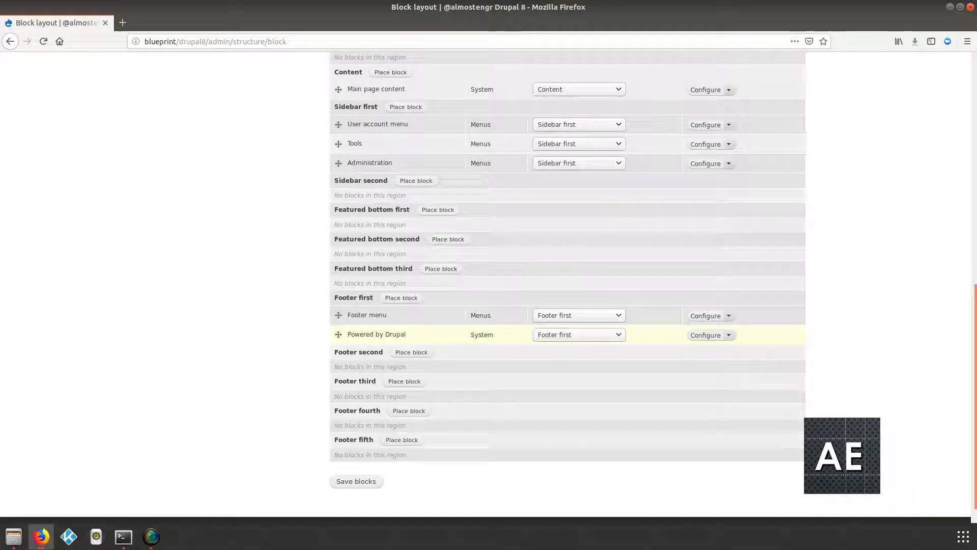
Place an additional Powered by Drupal block in the Sidebar first region
click(406, 107)
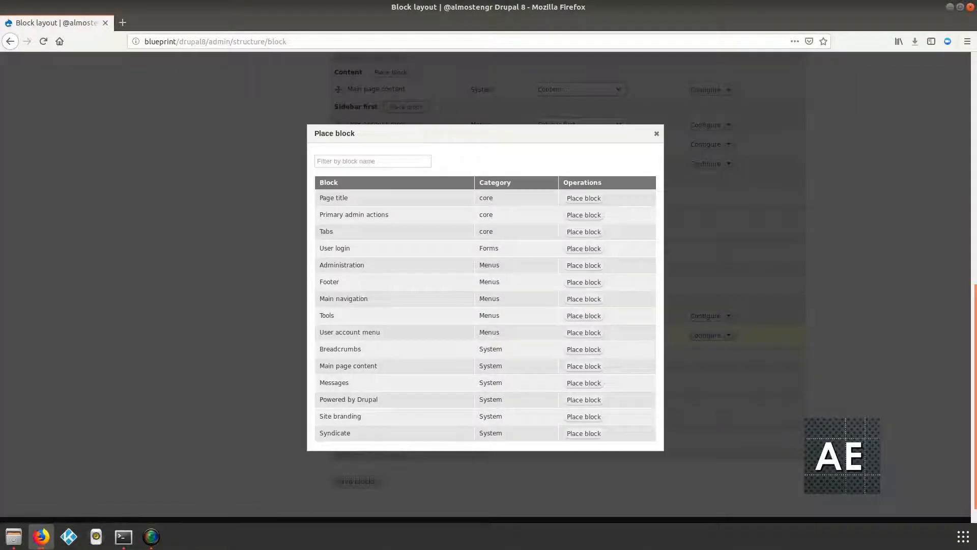
click(584, 399)
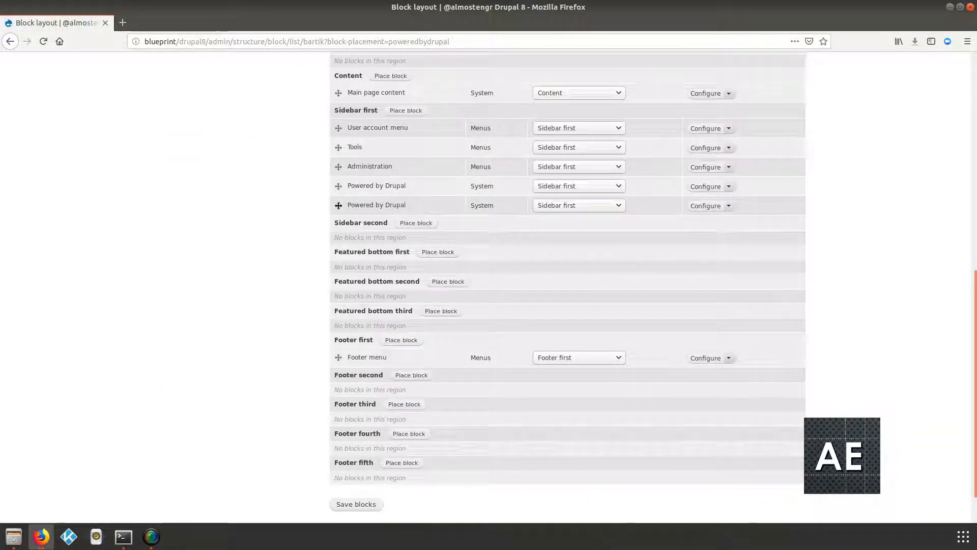
drag(359, 186, 406, 186)
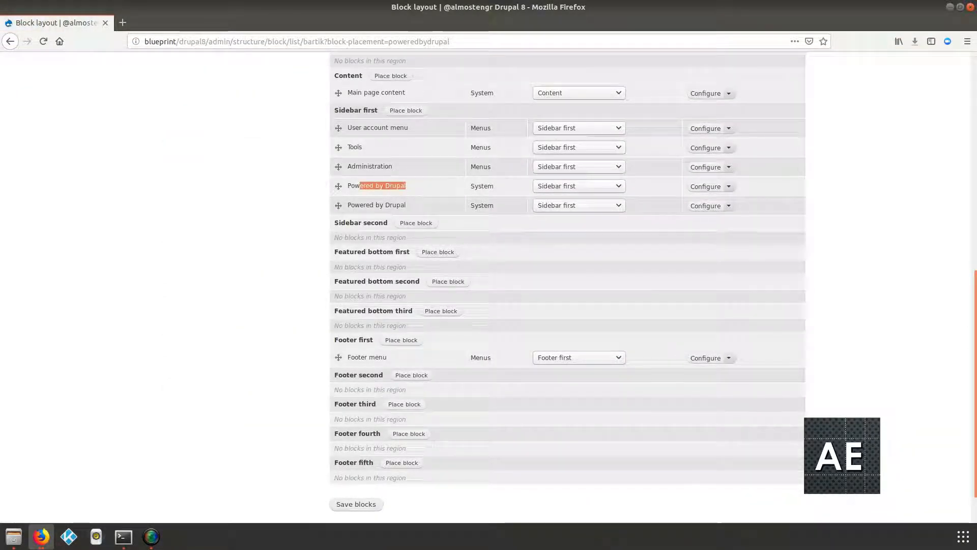
Move the lower Powered by Drupal block from Sidebar first to Footer second, save the blocks and check the page footer
drag(338, 206, 339, 373)
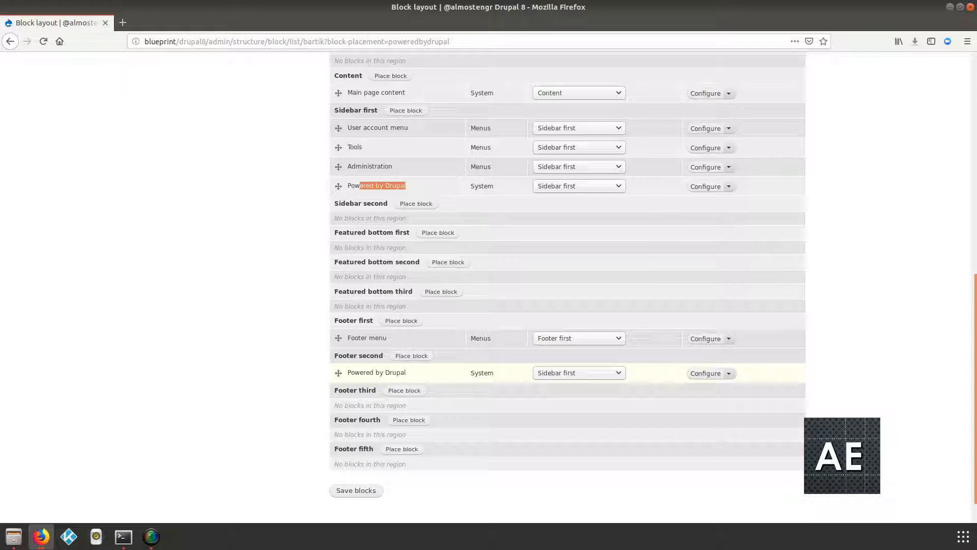
drag(338, 373, 338, 372)
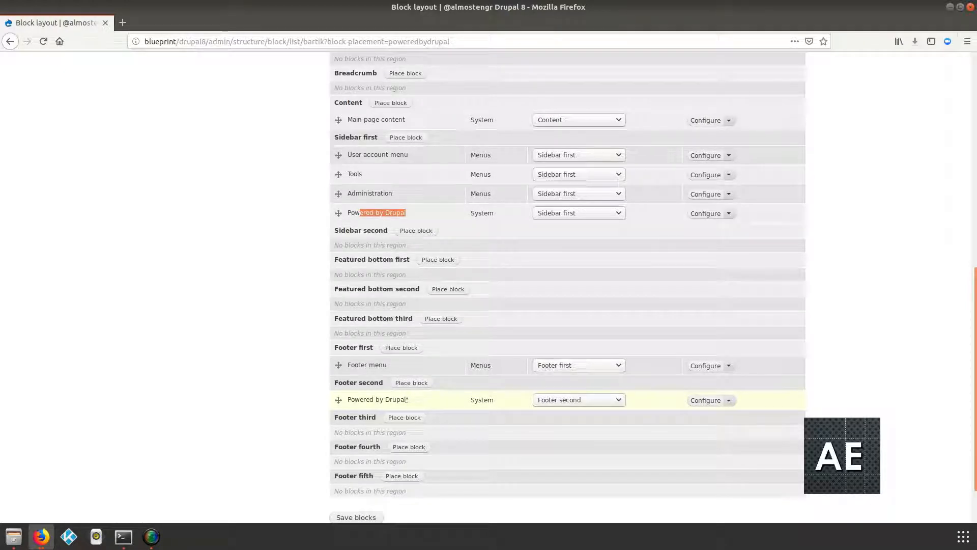
click(387, 213)
scroll(568, 285, down, 3)
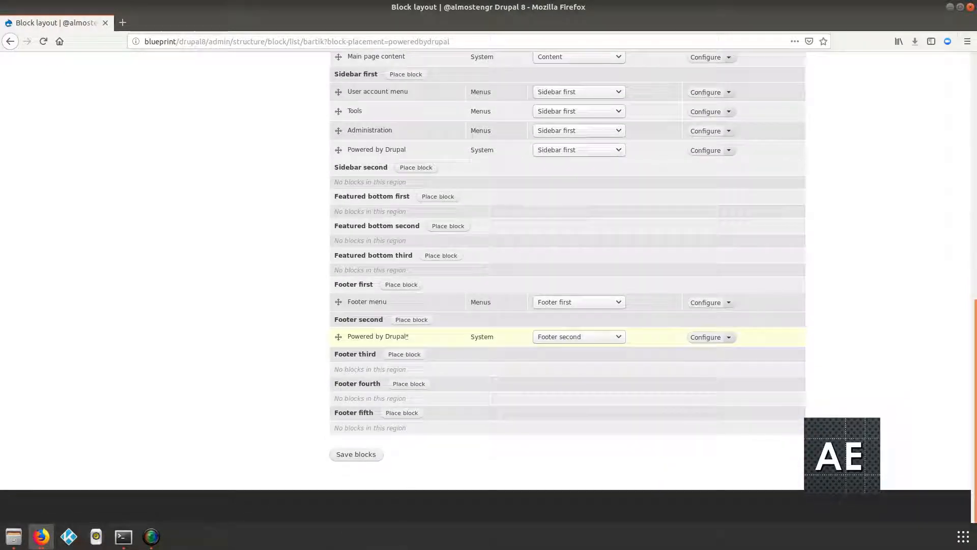
click(356, 455)
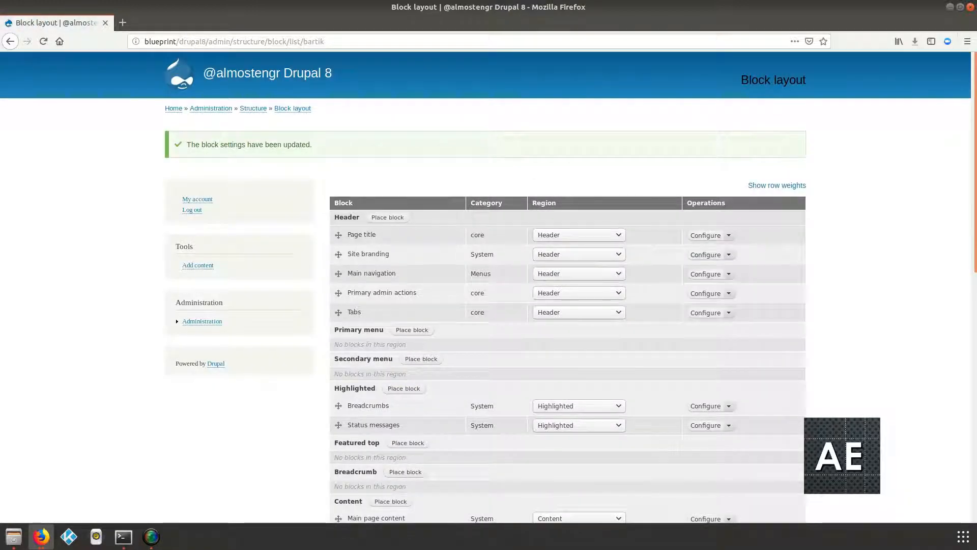
scroll(488, 285, down, 3)
scroll(567, 285, down, 10)
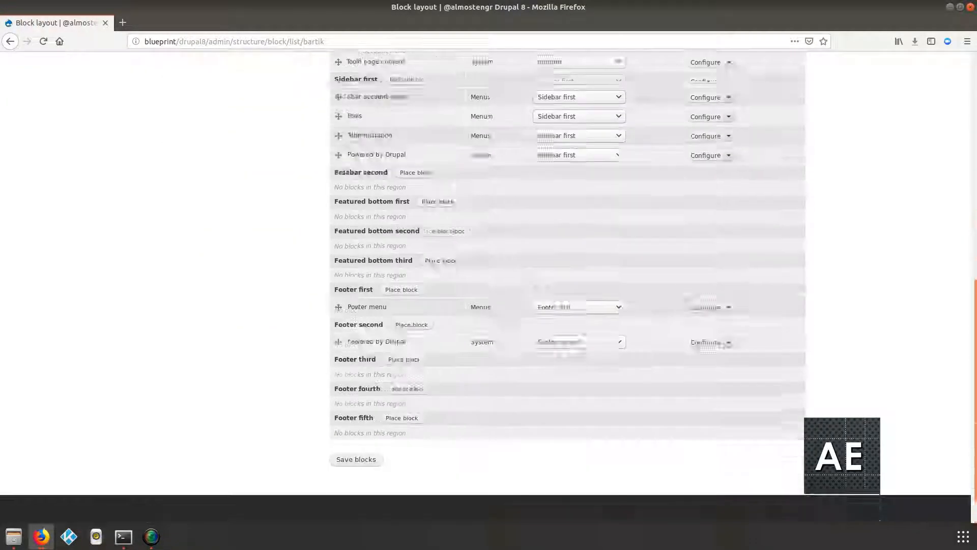
triple_click(188, 487)
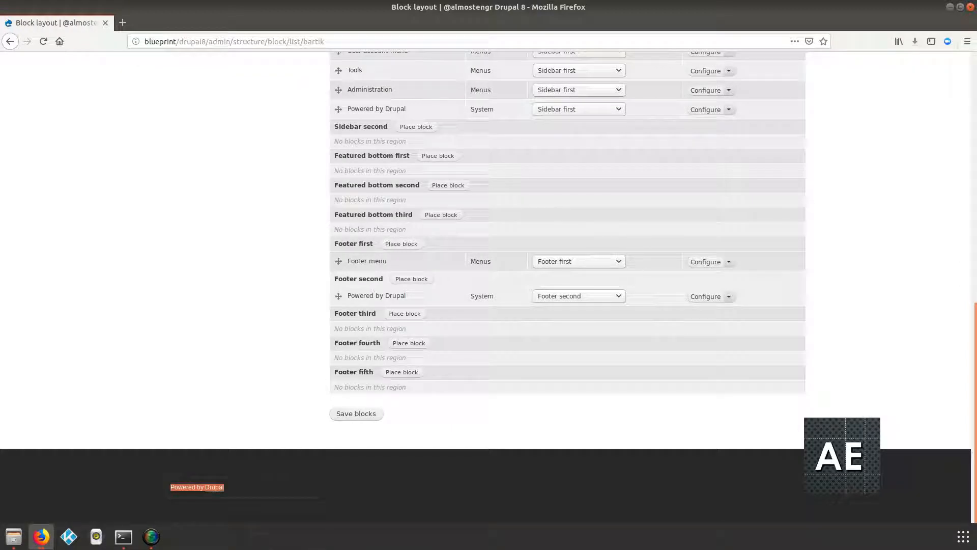
click(187, 487)
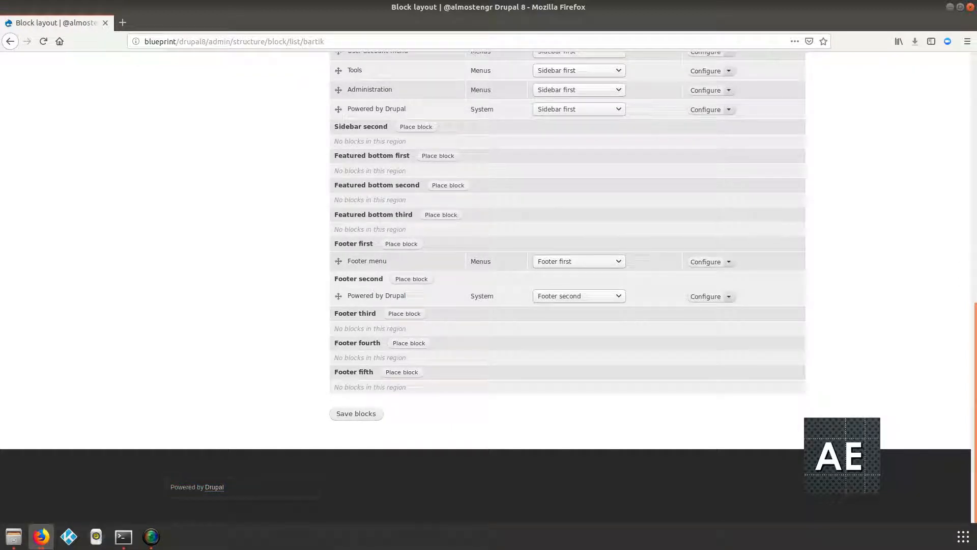
Pick up the Powered by Drupal block and drop it back in Footer second, check the unsaved-changes notice, and save the blocks
drag(338, 296, 339, 323)
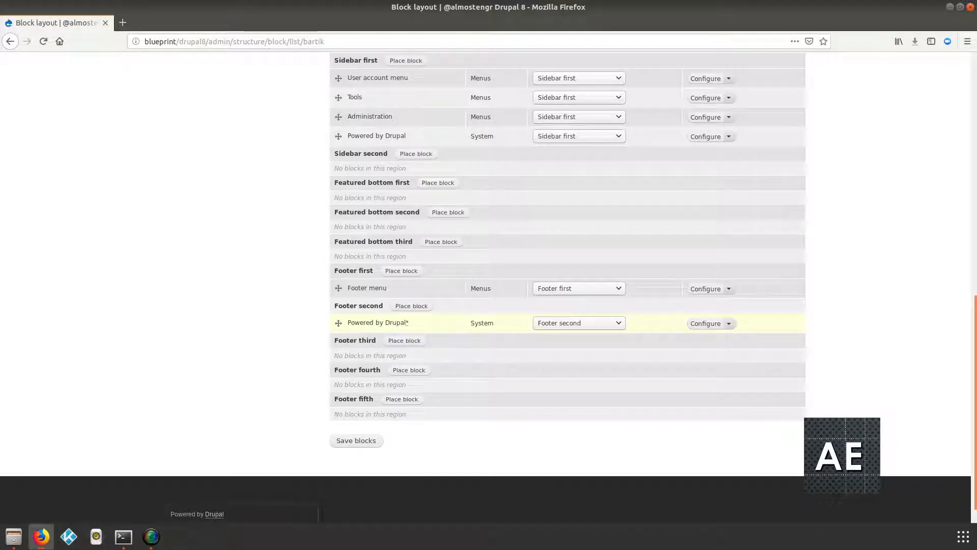
scroll(567, 305, up, 5)
scroll(406, 496, up, 5)
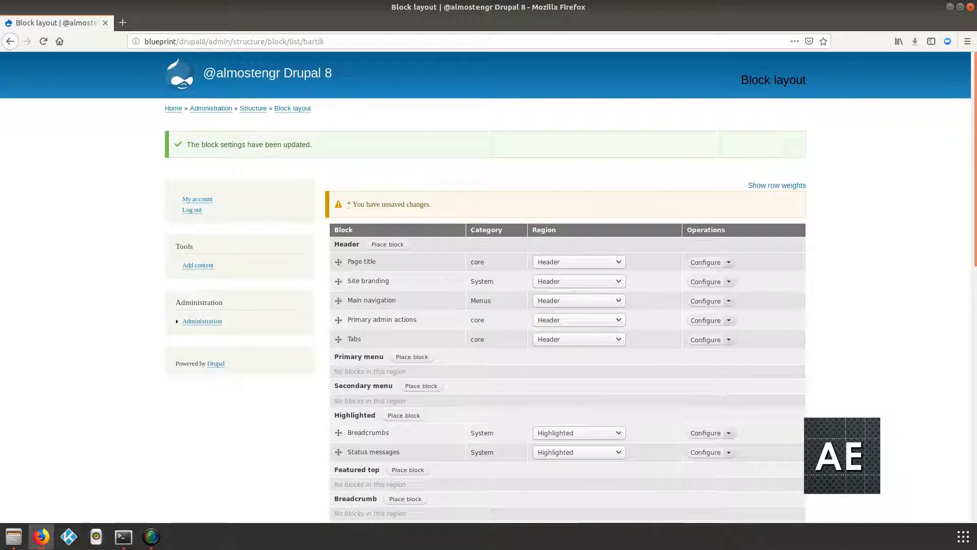
drag(424, 205, 406, 204)
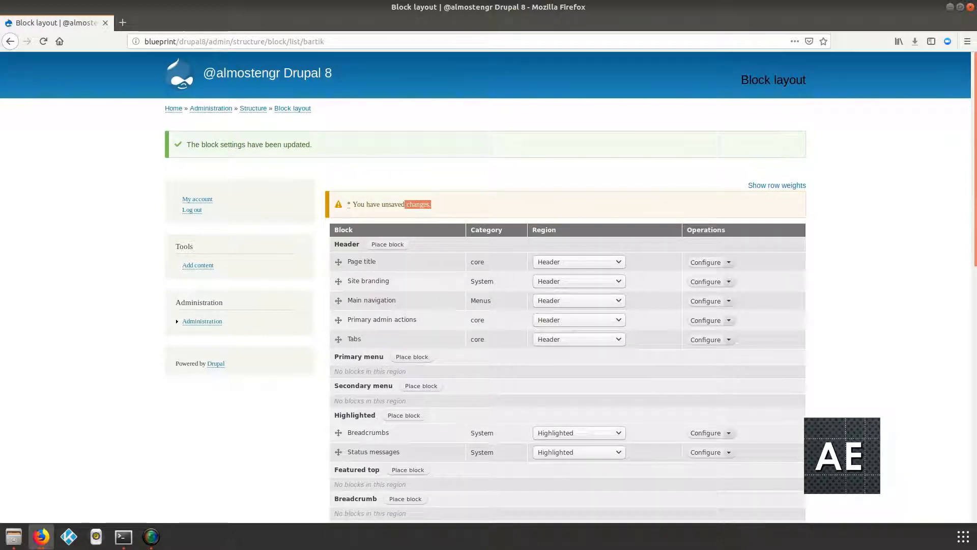
scroll(568, 285, down, 4)
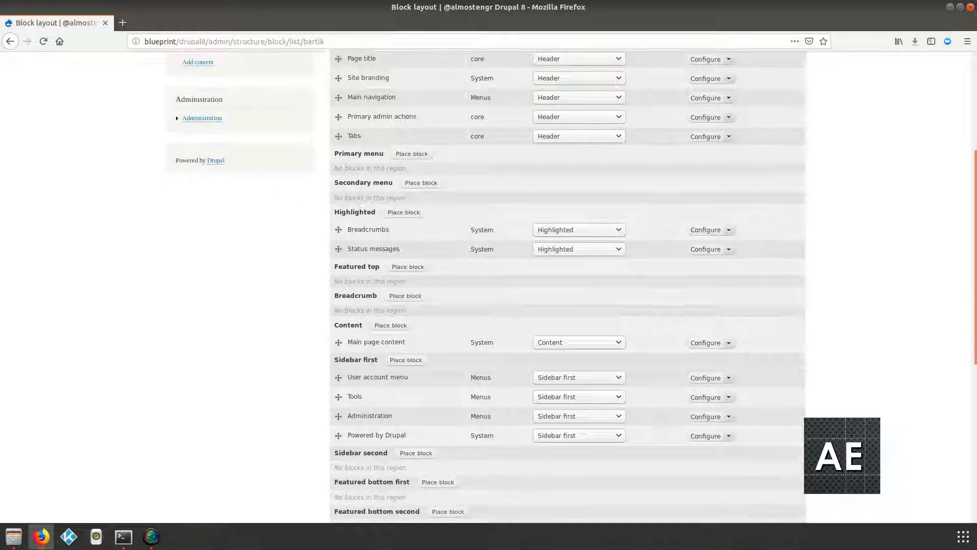
scroll(567, 285, down, 6)
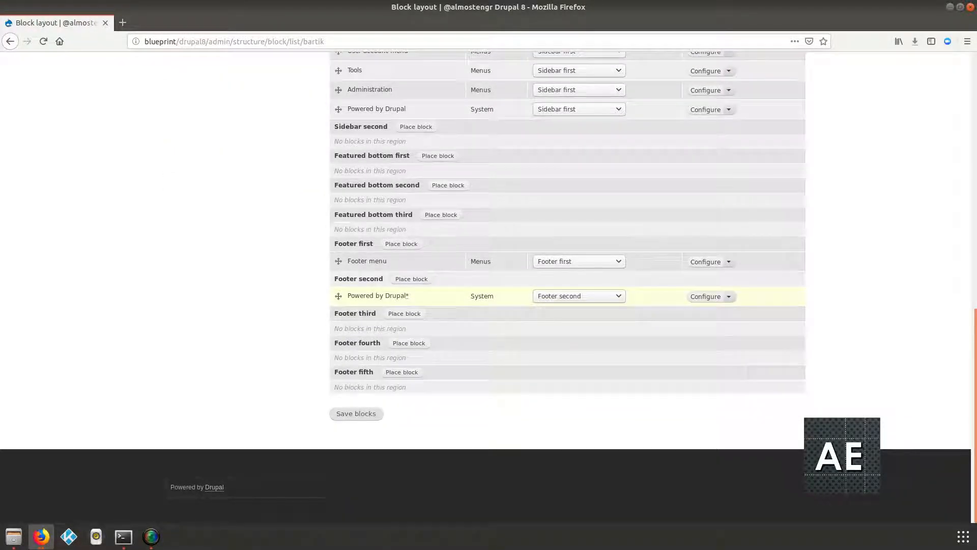
click(356, 414)
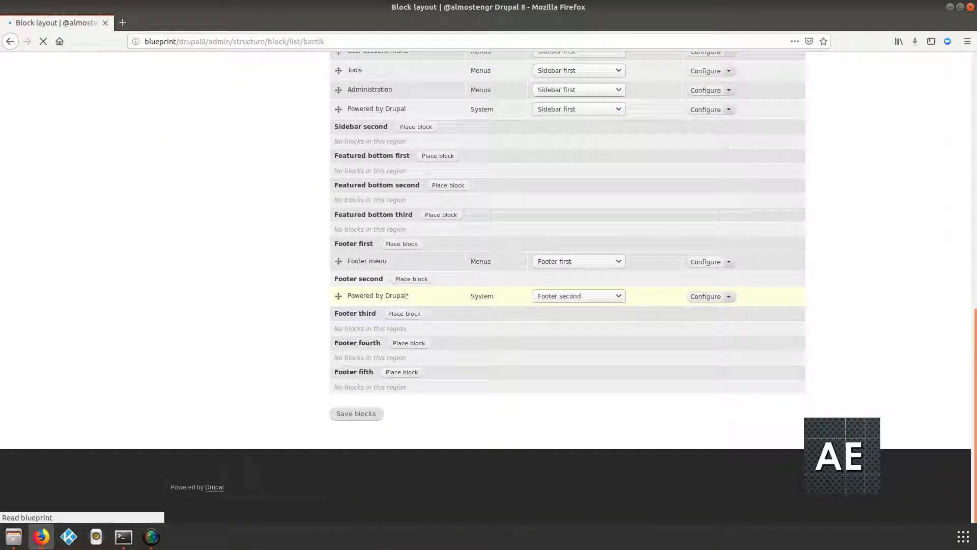
scroll(568, 285, down, 10)
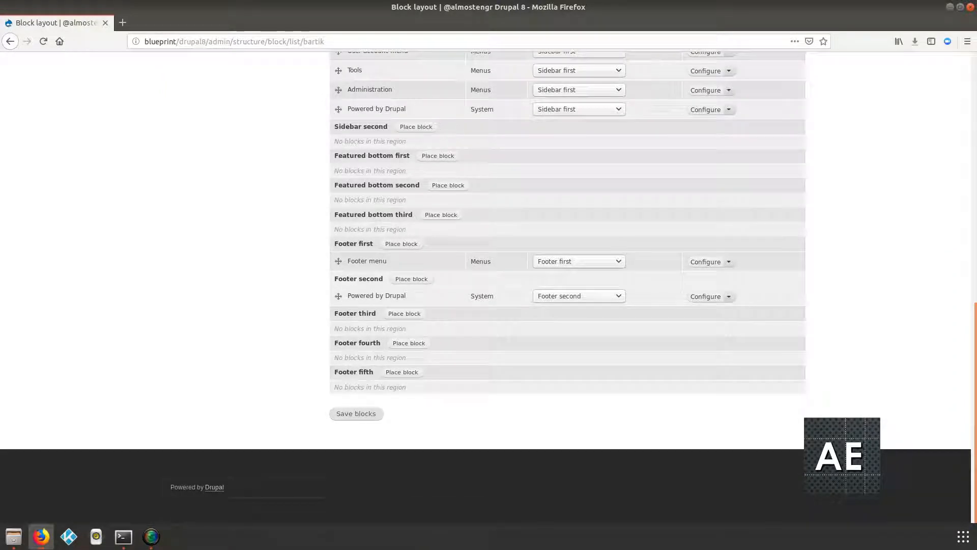
Review the Powered by Drupal blocks in Sidebar first and Footer second, and view the regions available for the Footer second one
scroll(492, 285, up, 6)
scroll(492, 56, down, 3)
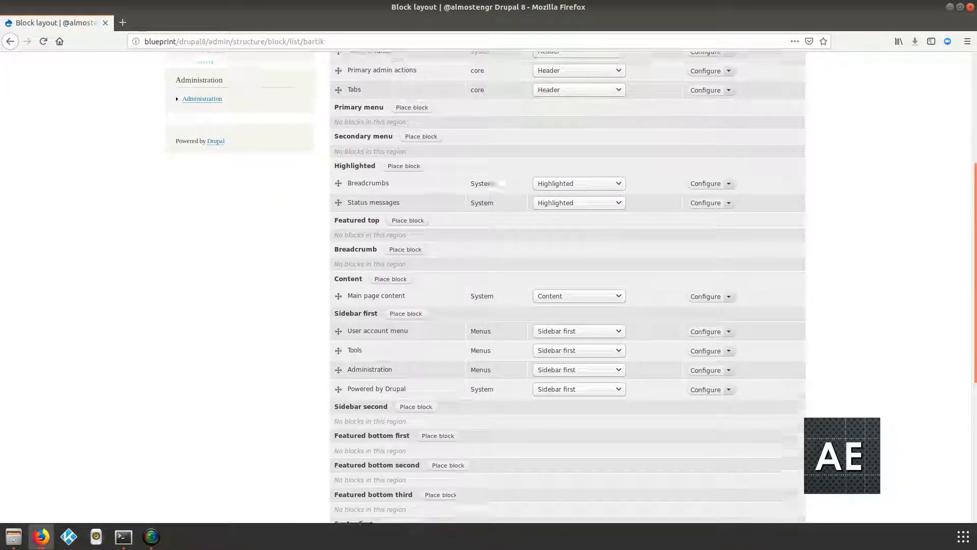
scroll(492, 56, down, 3)
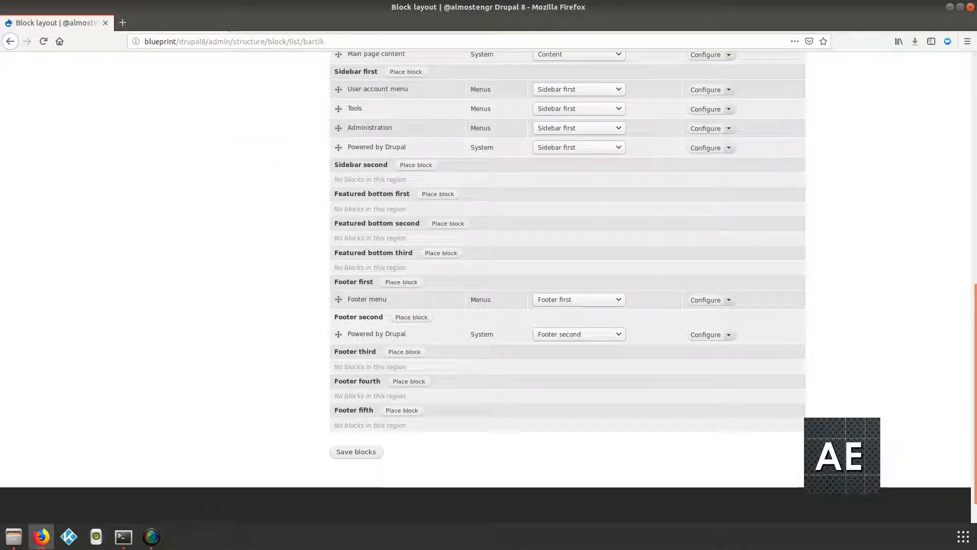
scroll(488, 285, down, 1)
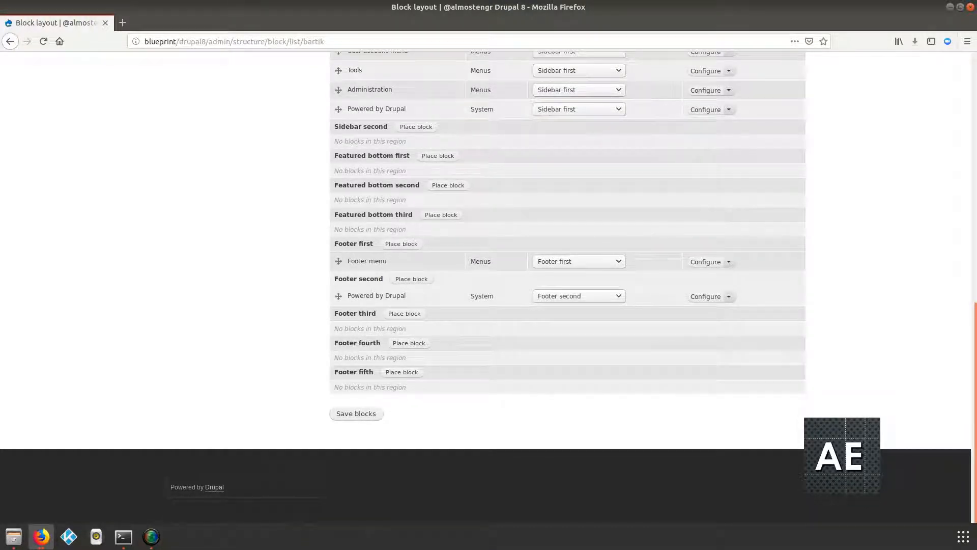
scroll(438, 185, up, 1)
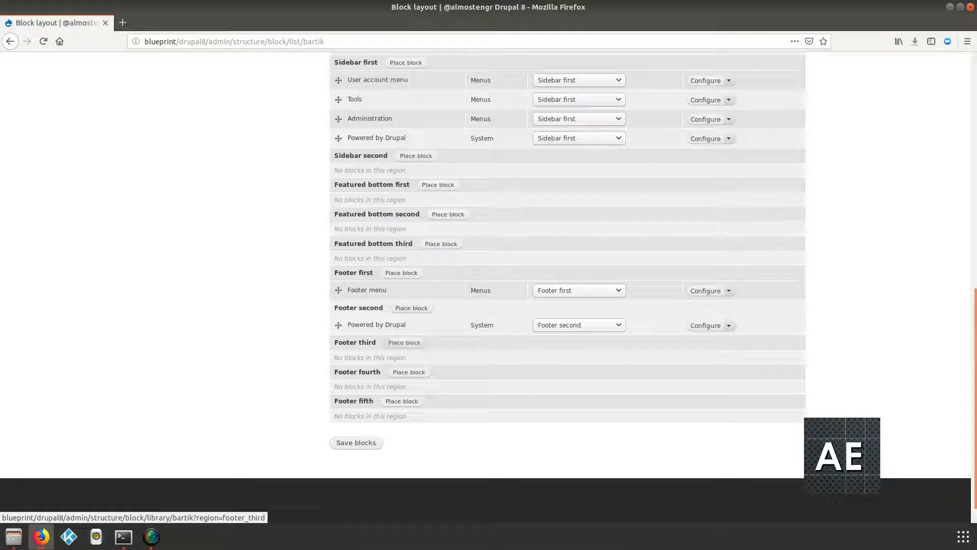
click(579, 325)
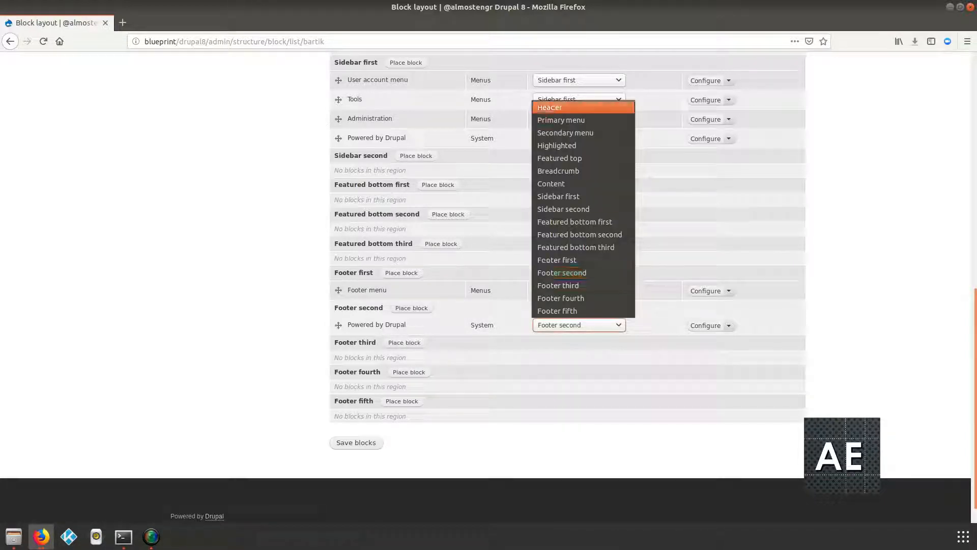
key(Escape)
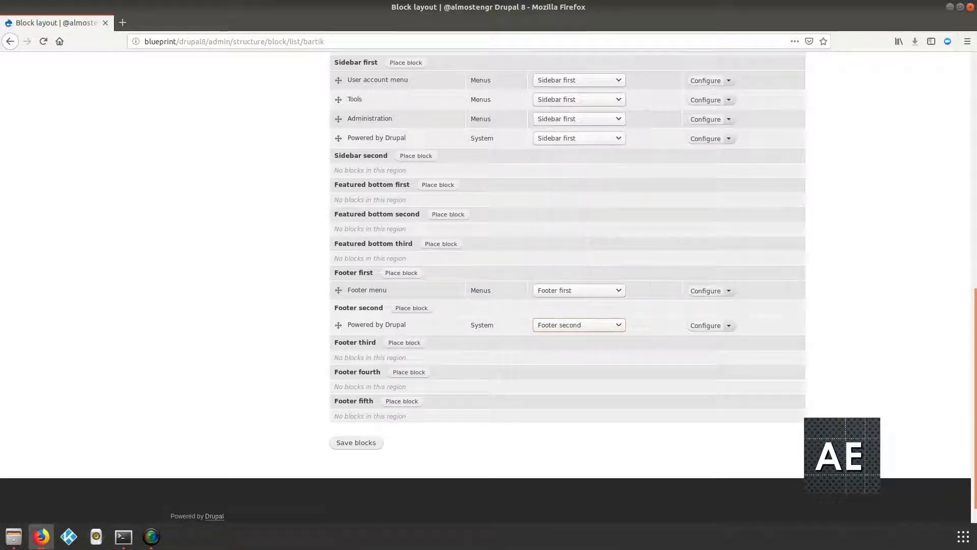
Remove the Powered by Drupal block from the Footer second region and confirm the removal
click(729, 326)
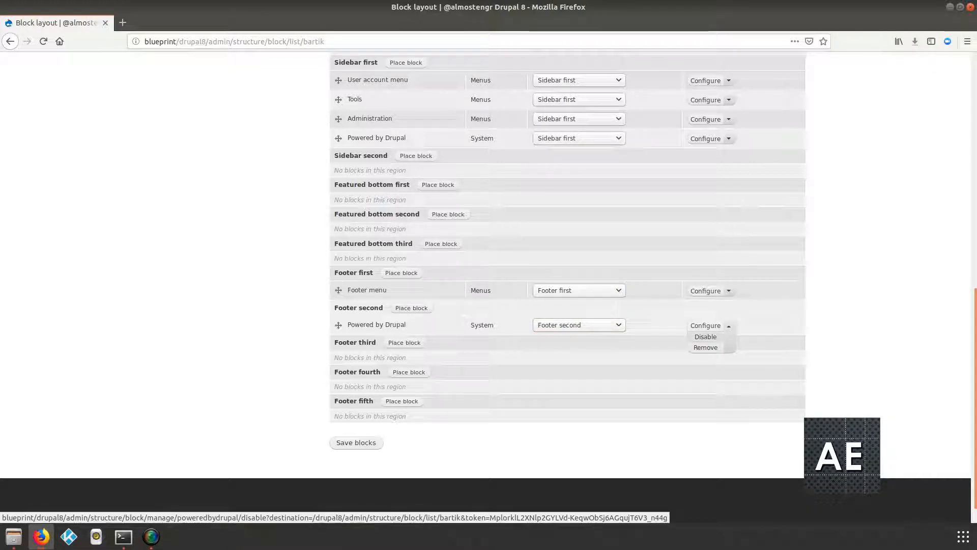
click(706, 348)
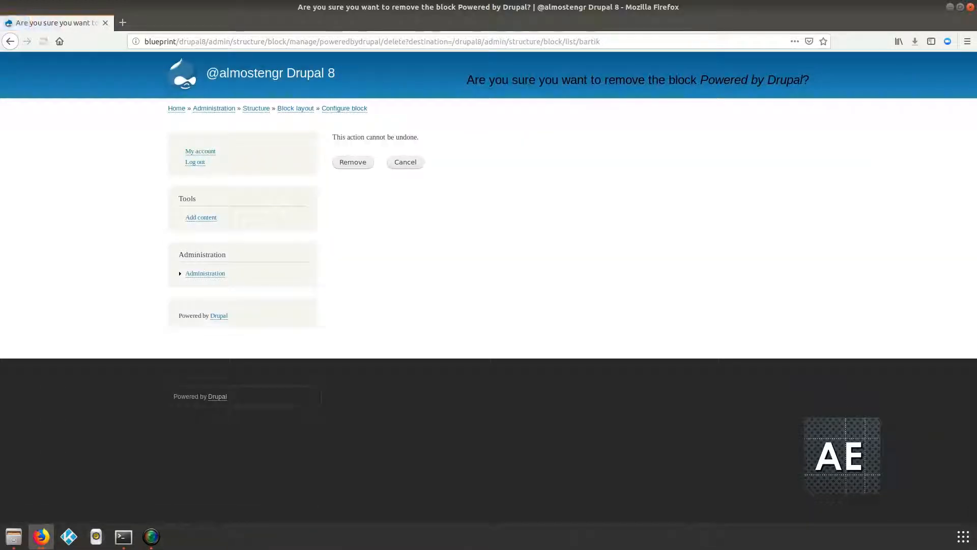
click(360, 161)
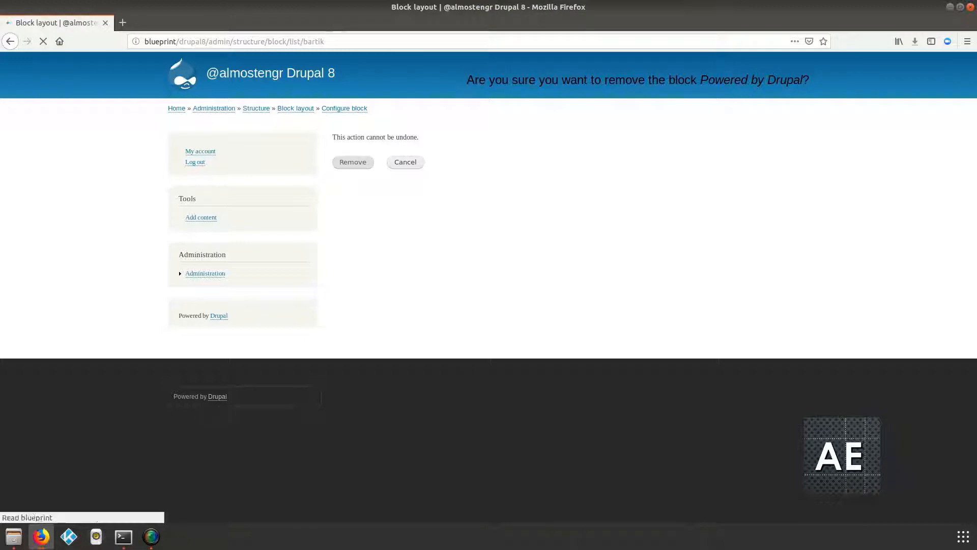
Place an Administration menu block in the Footer fifth region
scroll(567, 285, down, 7)
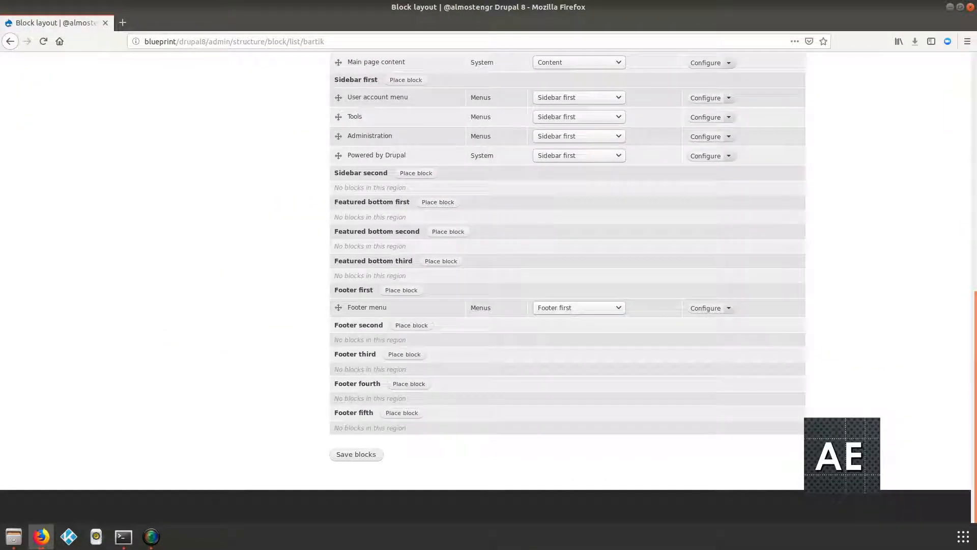
click(402, 412)
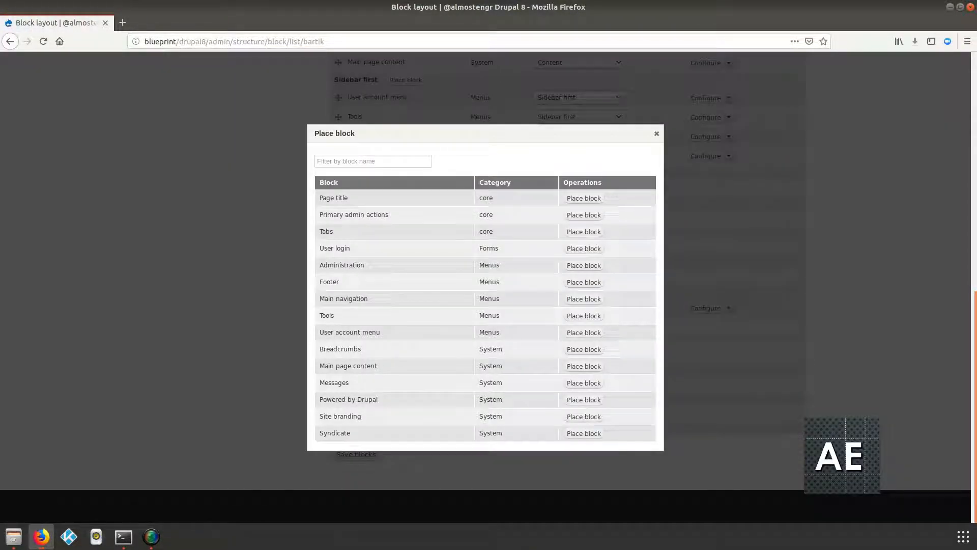
click(583, 266)
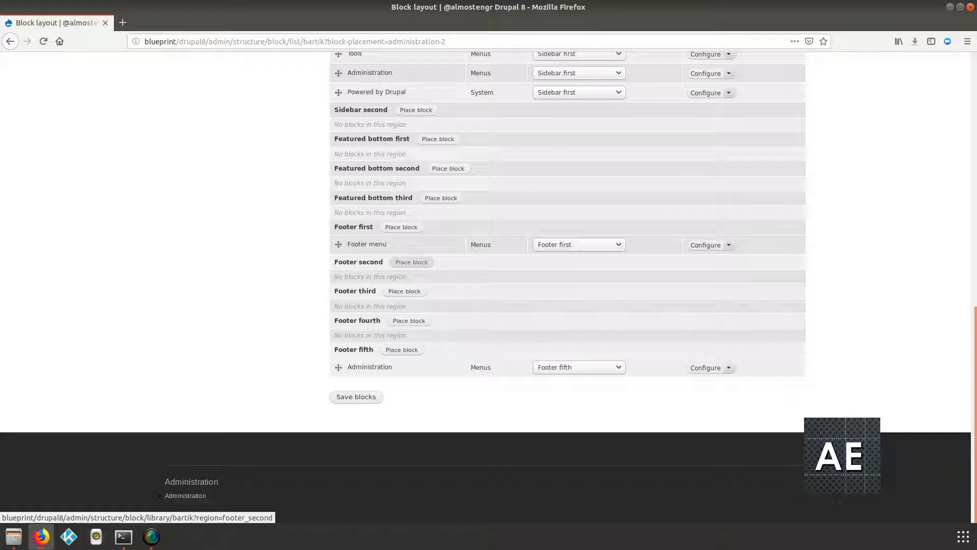
Place a Powered by Drupal block in the Footer second region, keeping its title hidden, and save the block
click(412, 262)
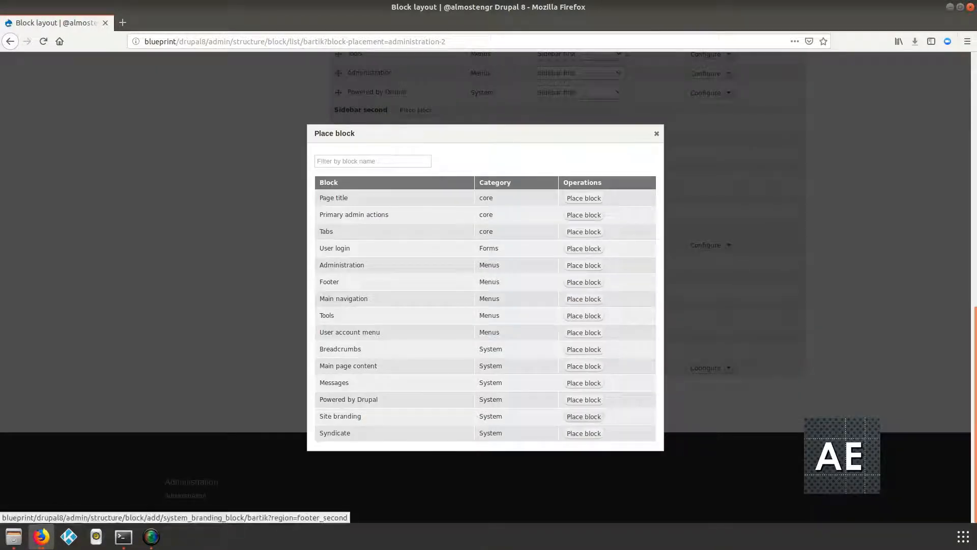
click(584, 400)
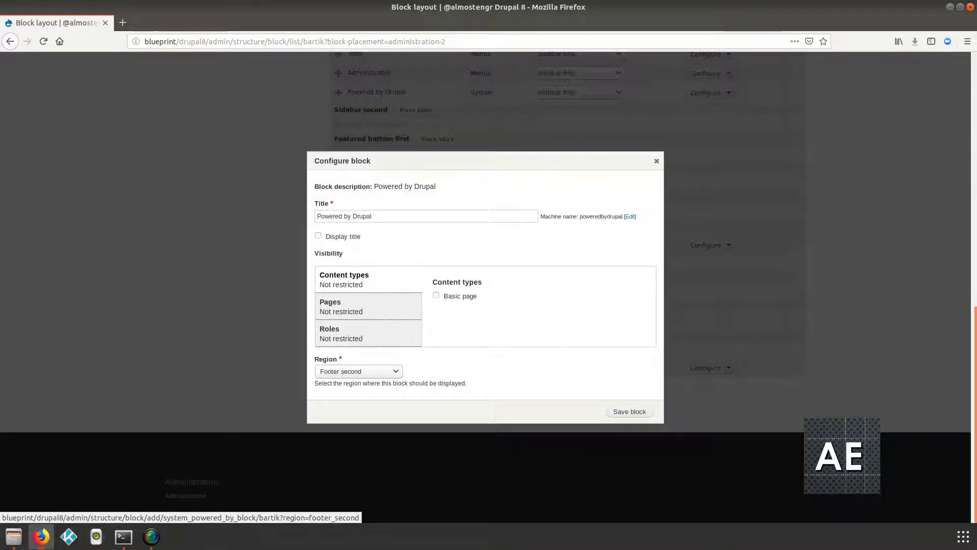
click(359, 371)
click(366, 320)
click(629, 412)
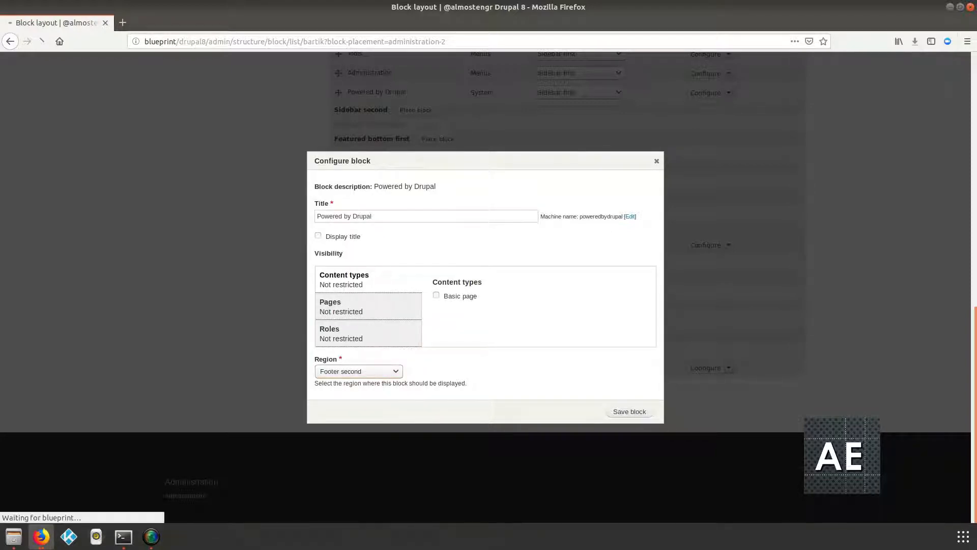